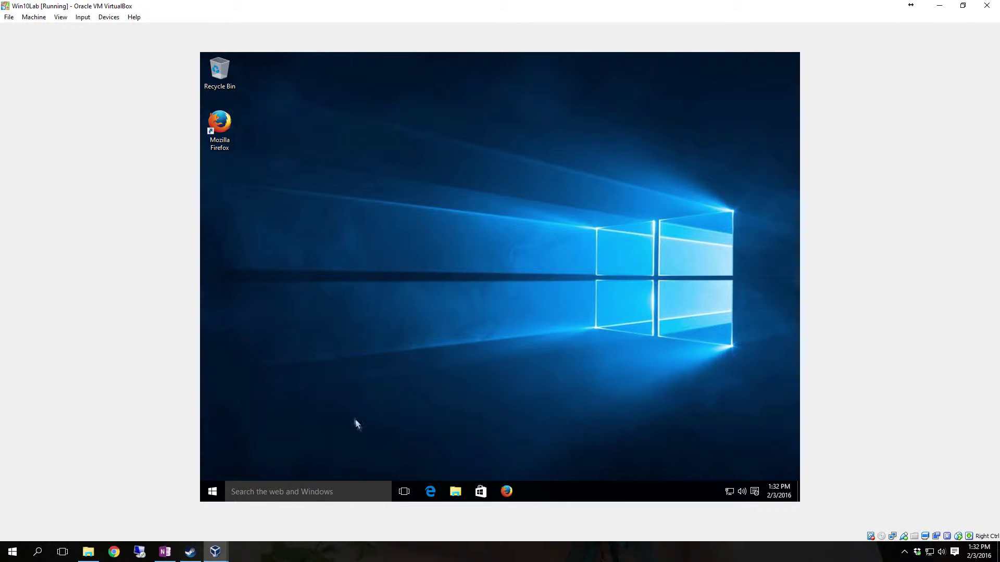
Open Control Panel from the Start right-click menu, switch to Large icons, and go to Windows Firewall
right_click(214, 491)
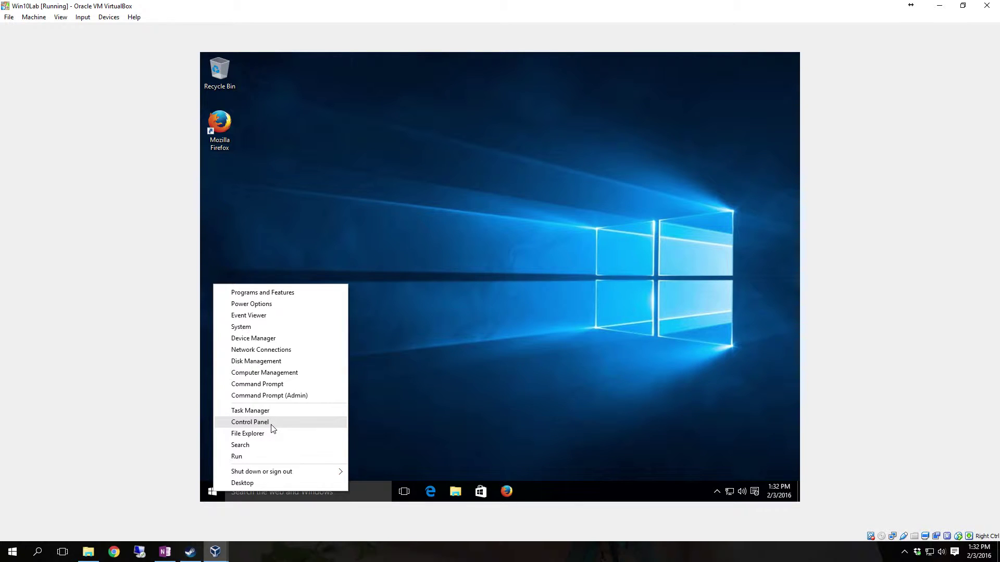
left_click(250, 422)
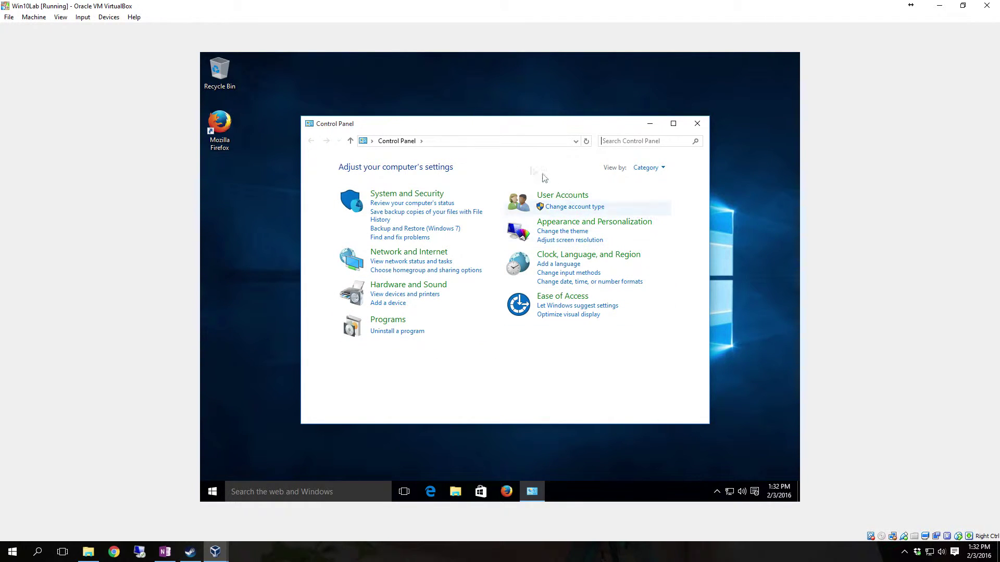
left_click(664, 167)
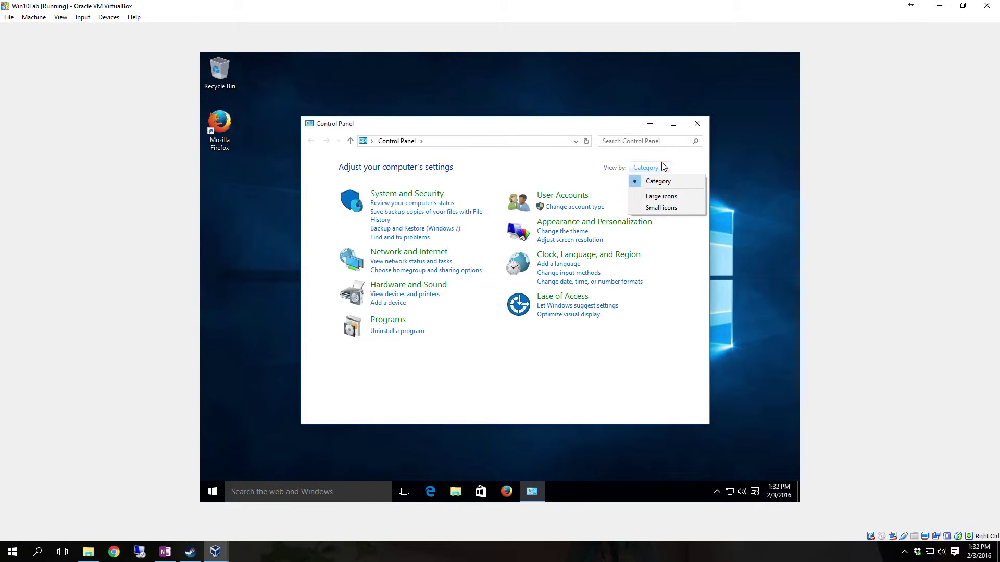
left_click(671, 197)
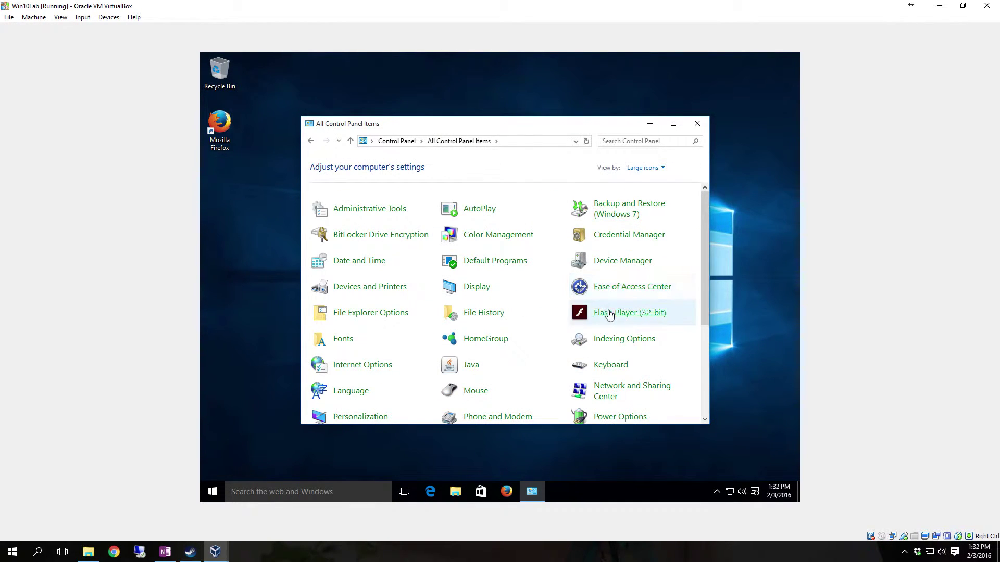
scroll(607, 315, "down", 5)
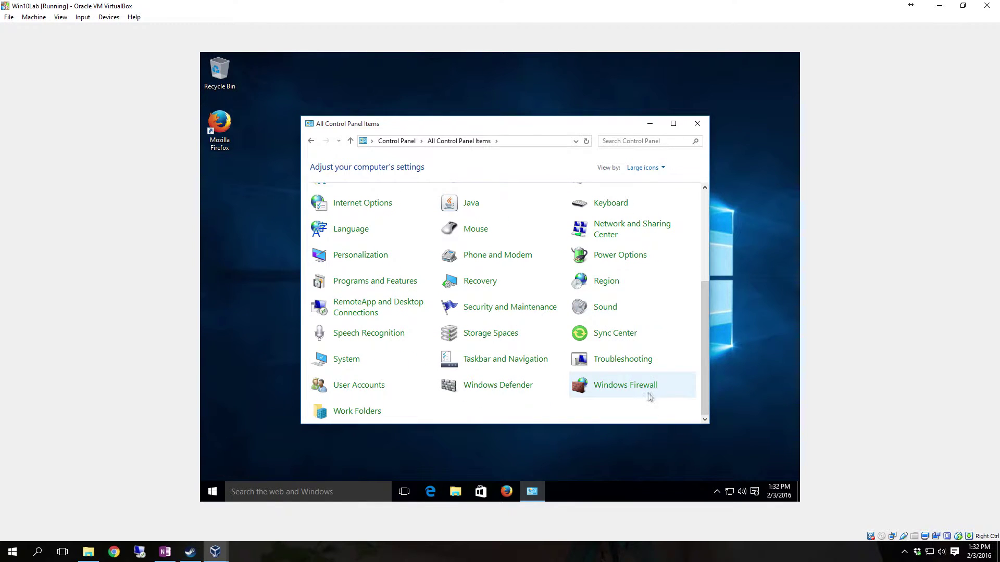
left_click(633, 388)
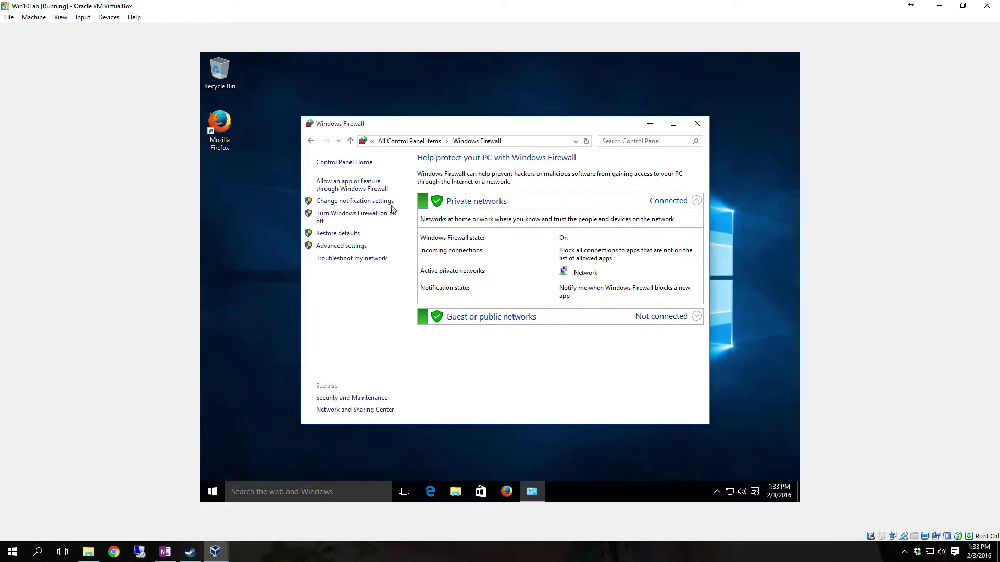
Open Advanced settings and show the Inbound Rules list
left_click(353, 247)
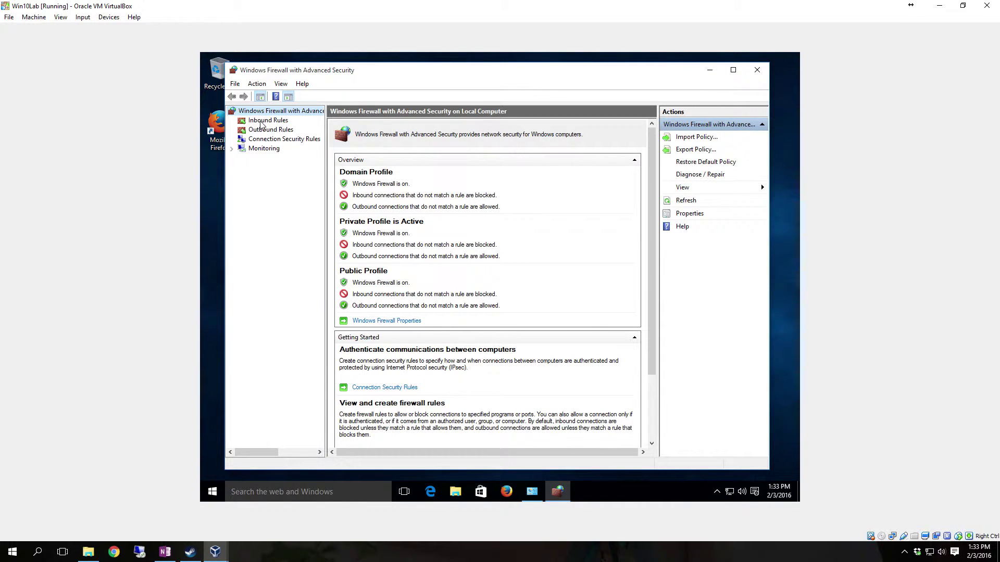
left_click(262, 121)
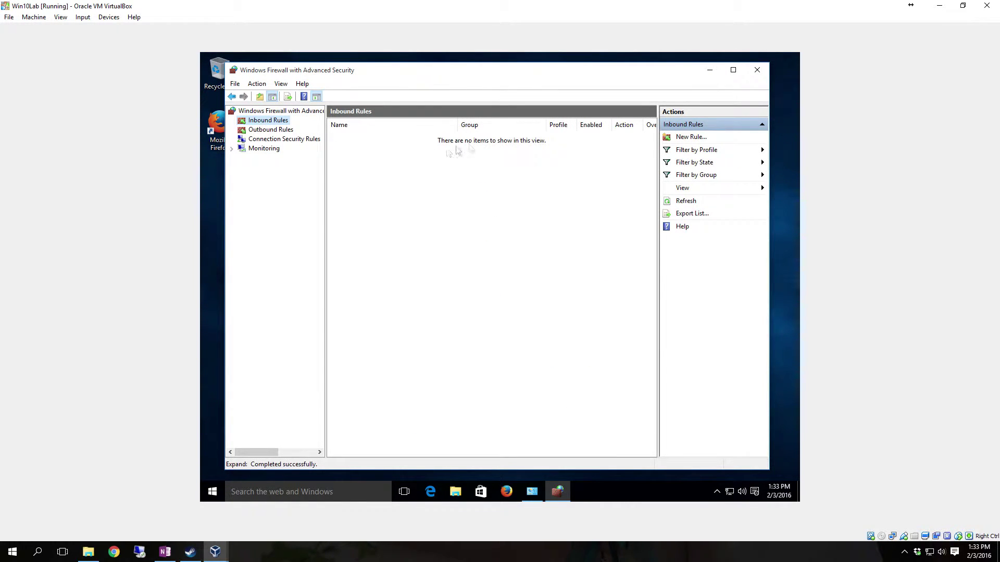
Start a New Inbound Rule of type Program and browse for its program path
left_click(691, 137)
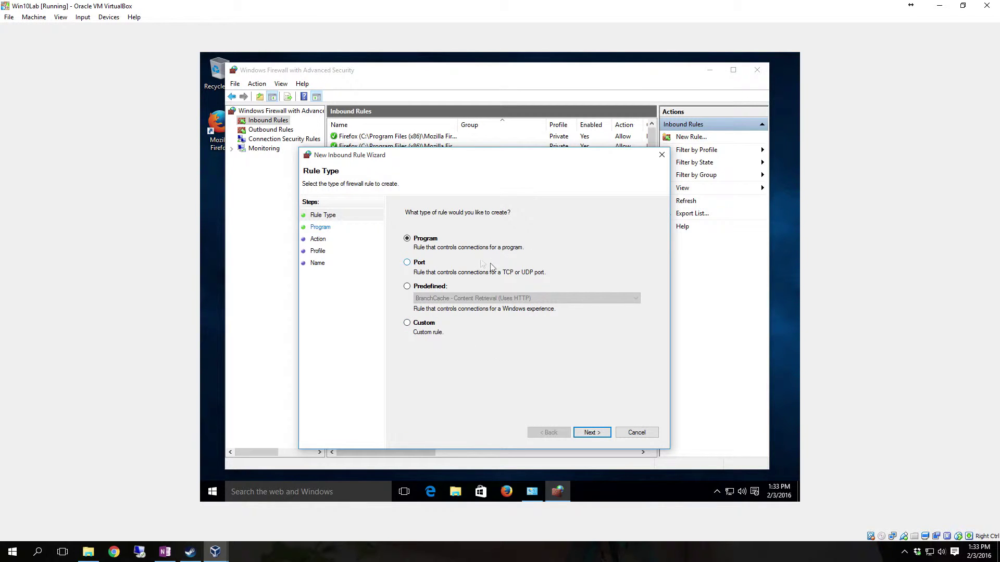
left_click(599, 436)
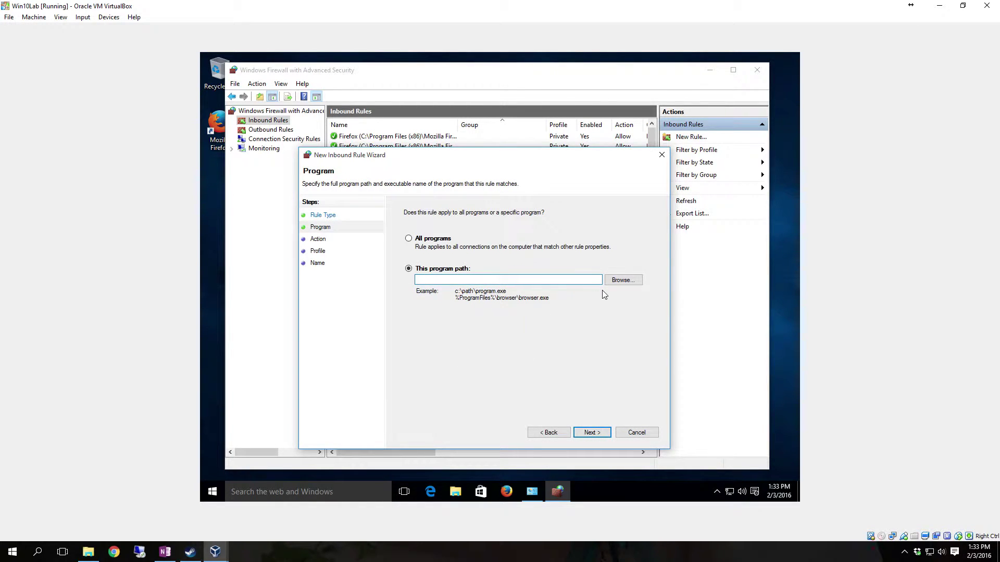
left_click(622, 280)
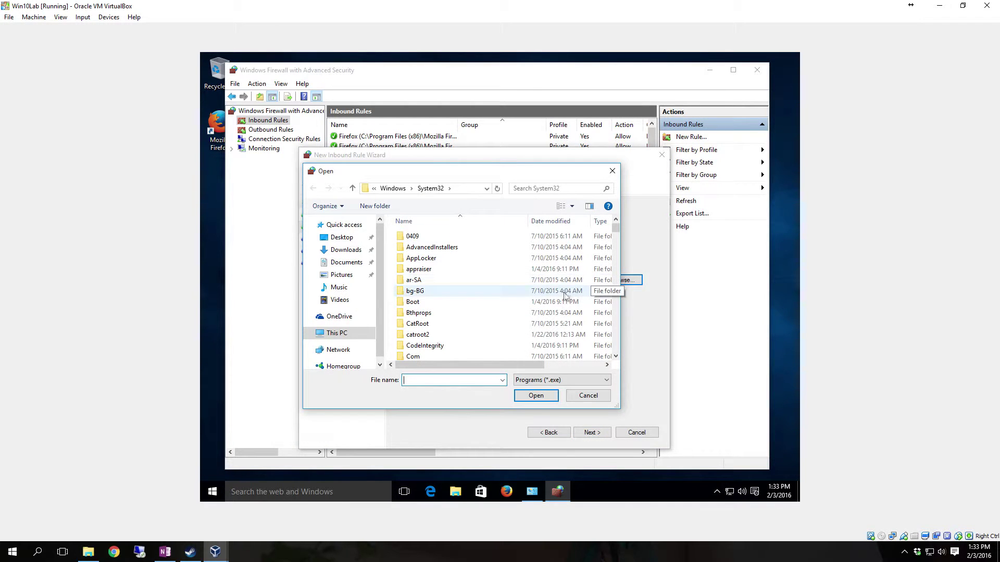
Pick javaw.exe from C:\Program Files\Java\jre1.8.0_66\bin as the inbound rule's program
left_click(373, 333)
scroll(466, 328, "down", 3)
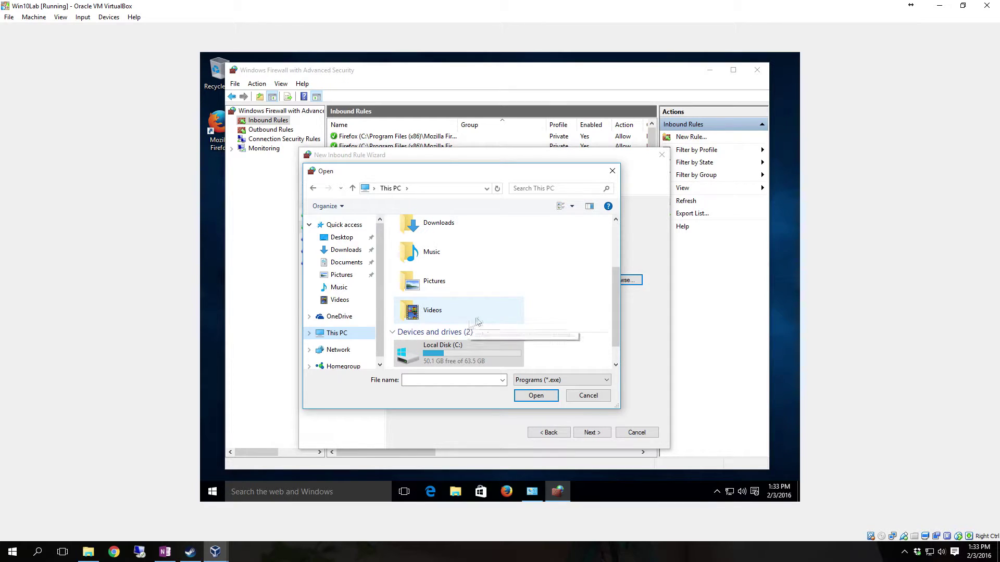
double_click(467, 354)
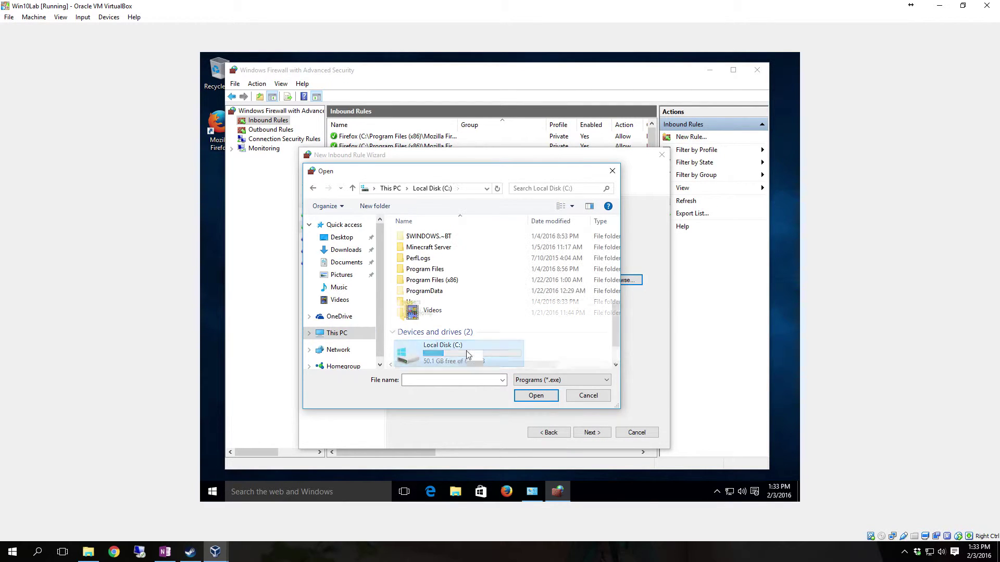
double_click(430, 270)
scroll(520, 313, "down", 1)
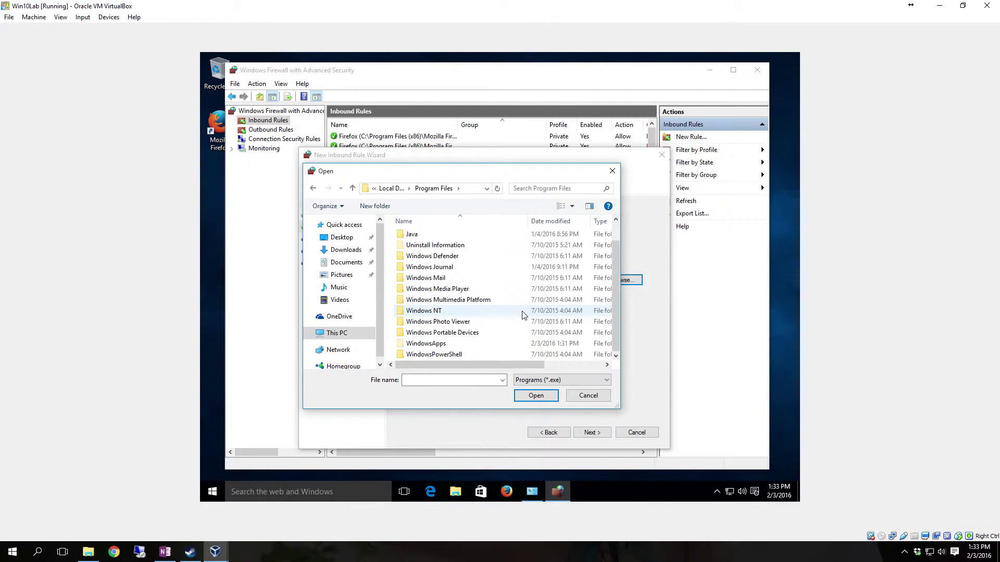
double_click(413, 237)
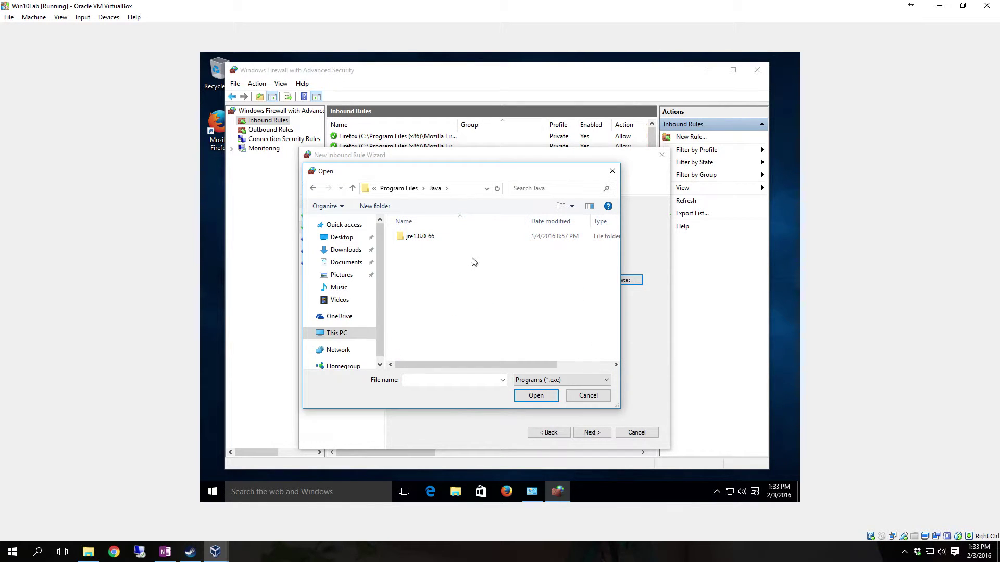
double_click(426, 239)
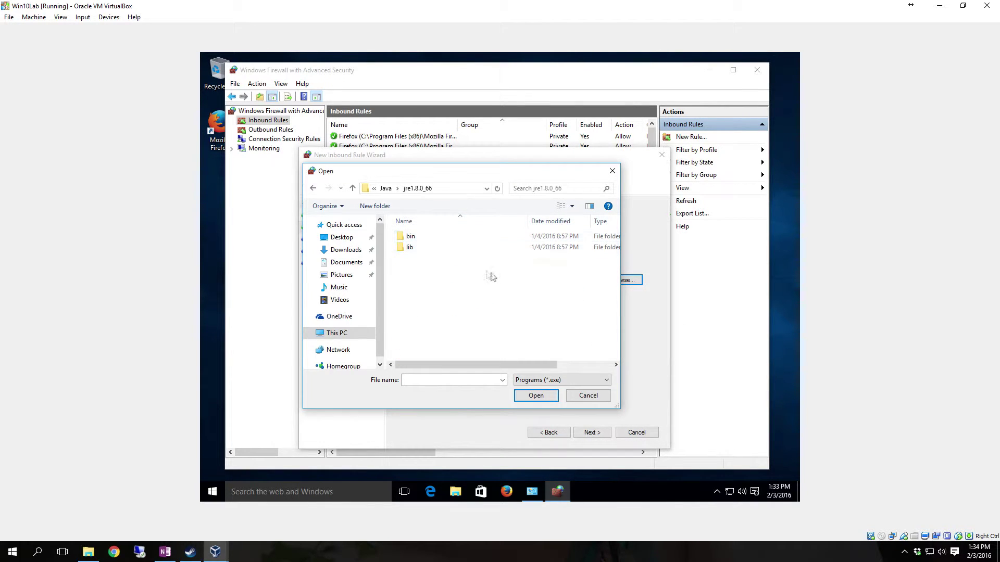
double_click(411, 237)
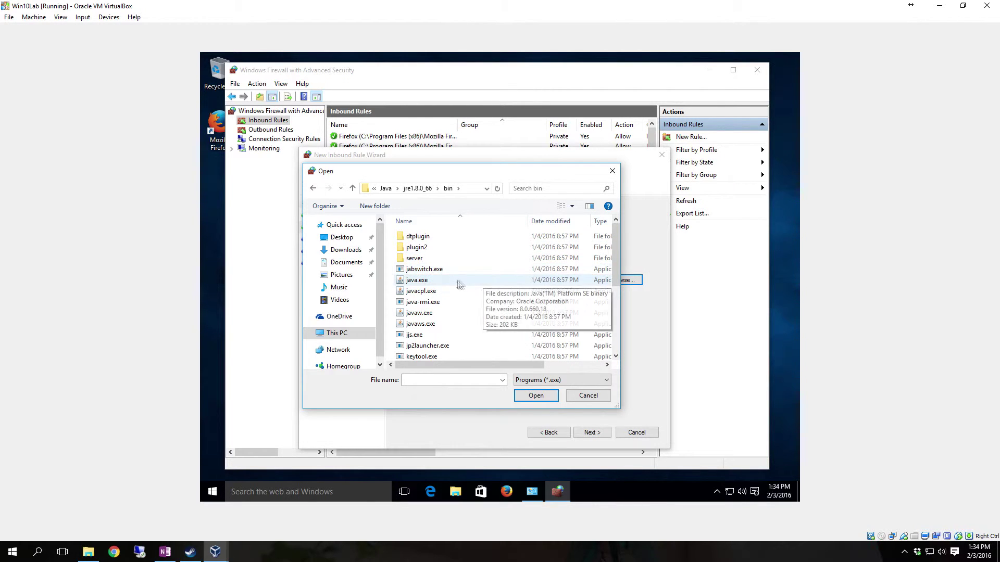
left_click(431, 314)
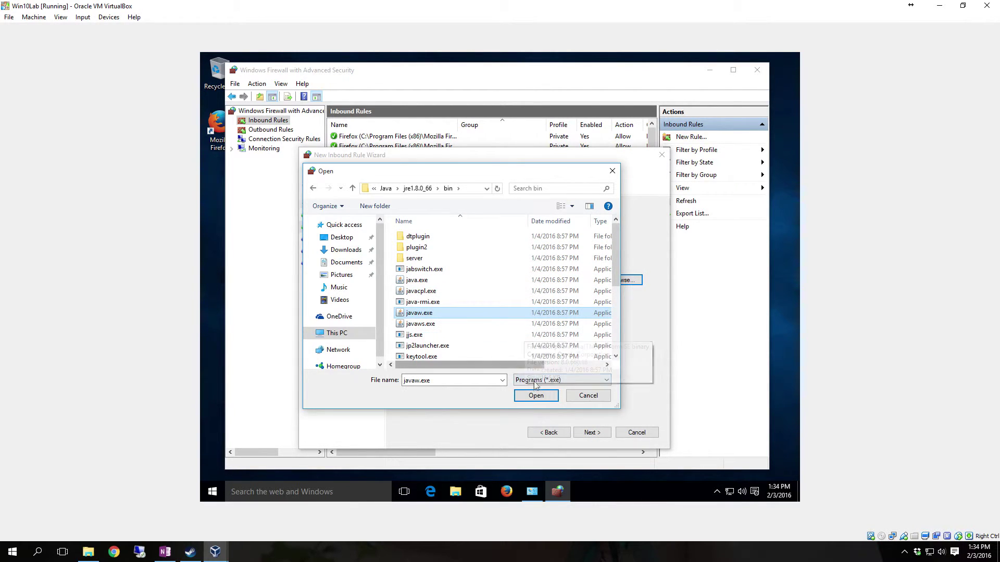
left_click(537, 396)
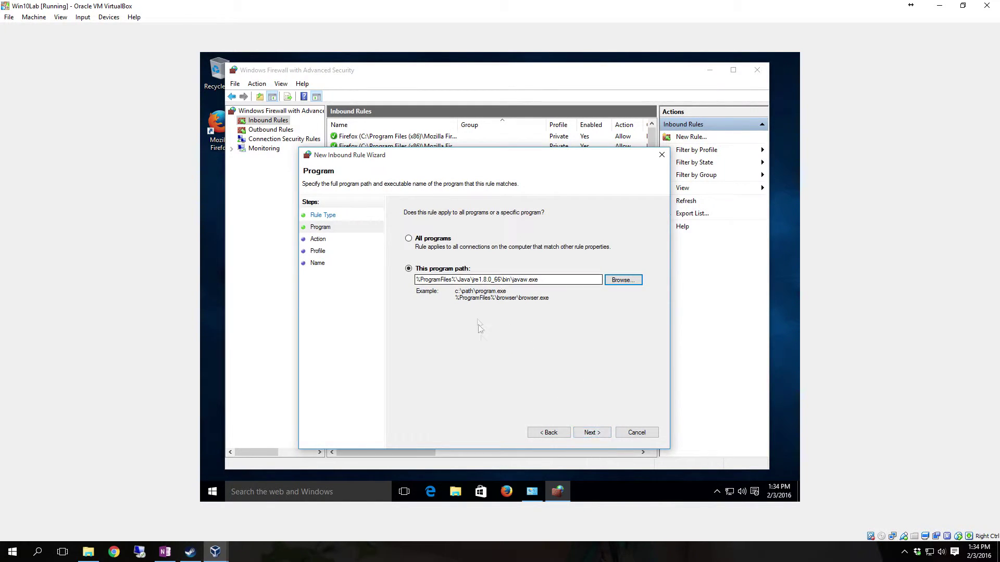
Keep Allow and the Domain, Private and Public profiles, and finish the inbound rule as 'Minecraft Server'
left_click(599, 437)
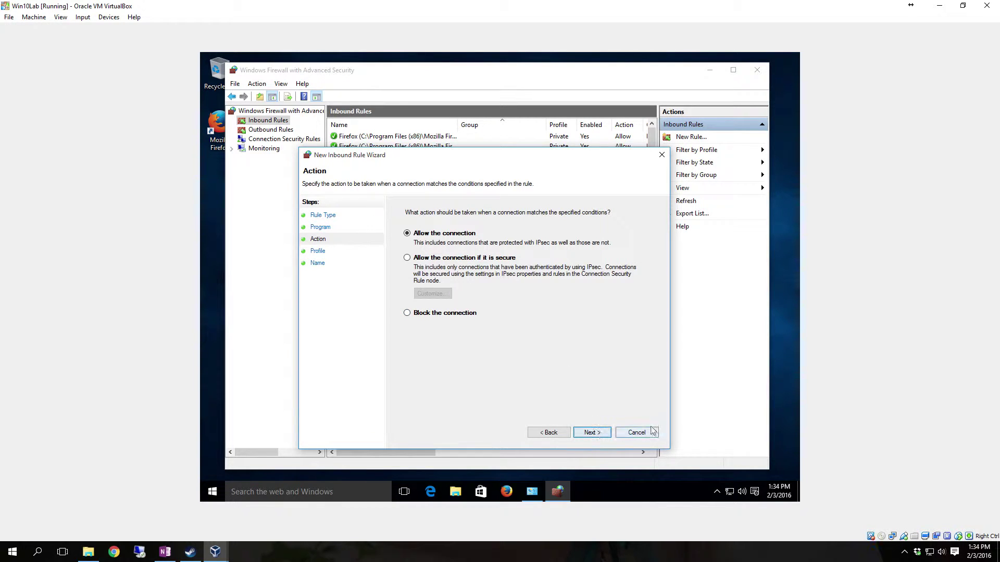
left_click(591, 433)
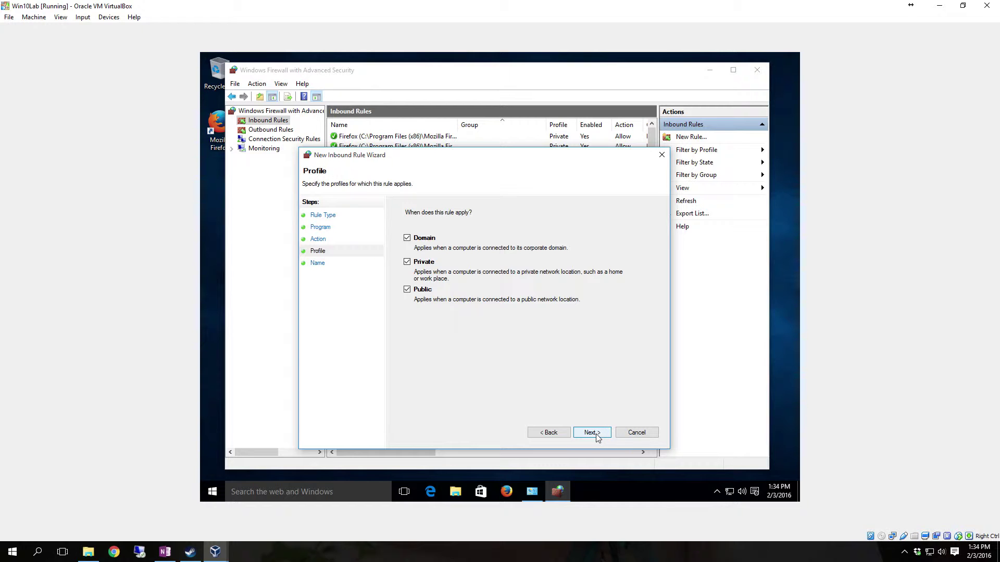
left_click(595, 433)
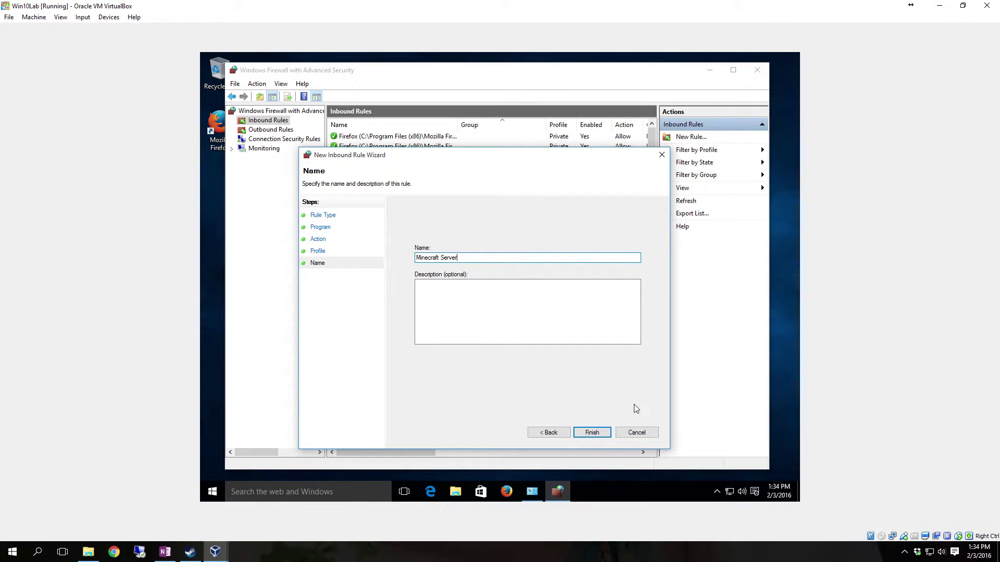
left_click(592, 432)
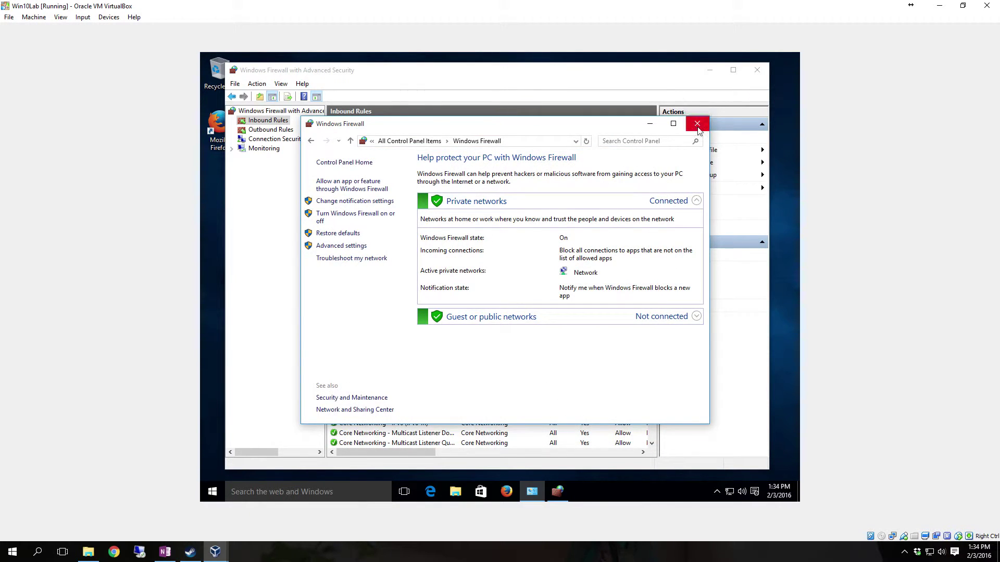
left_click(696, 123)
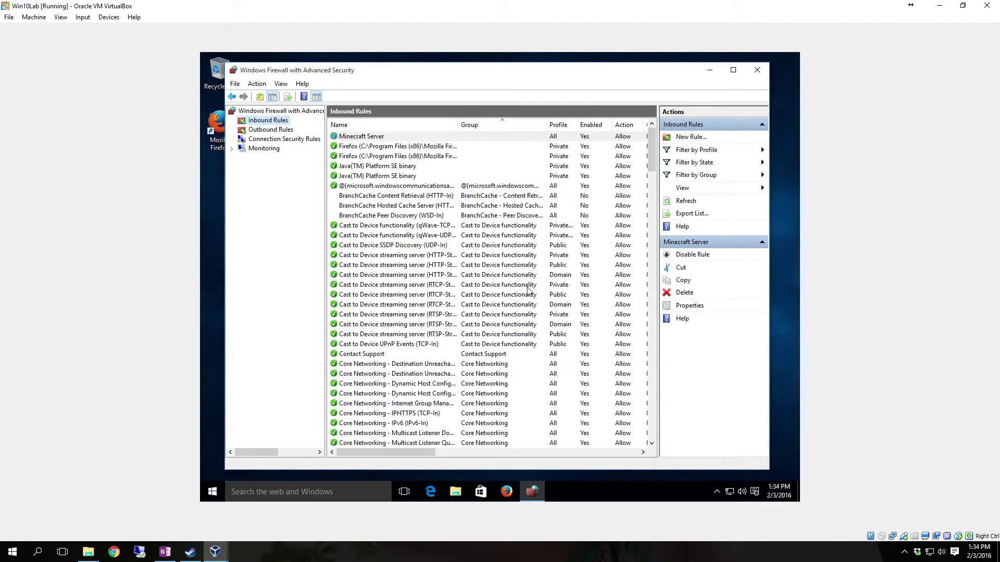
Start a new Outbound program rule targeting javaw.exe in the jre1.8.0_66 bin folder
left_click(275, 131)
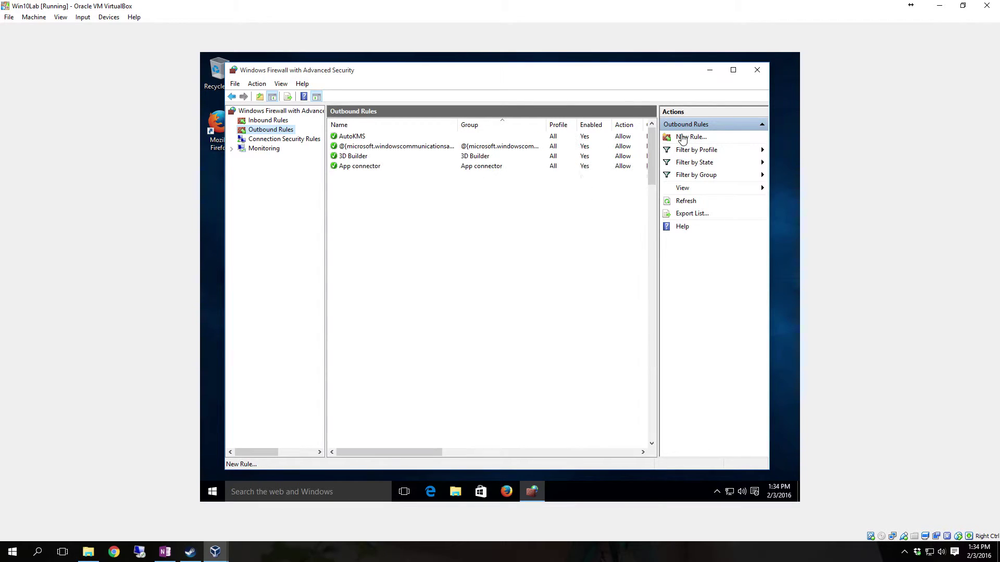
left_click(686, 137)
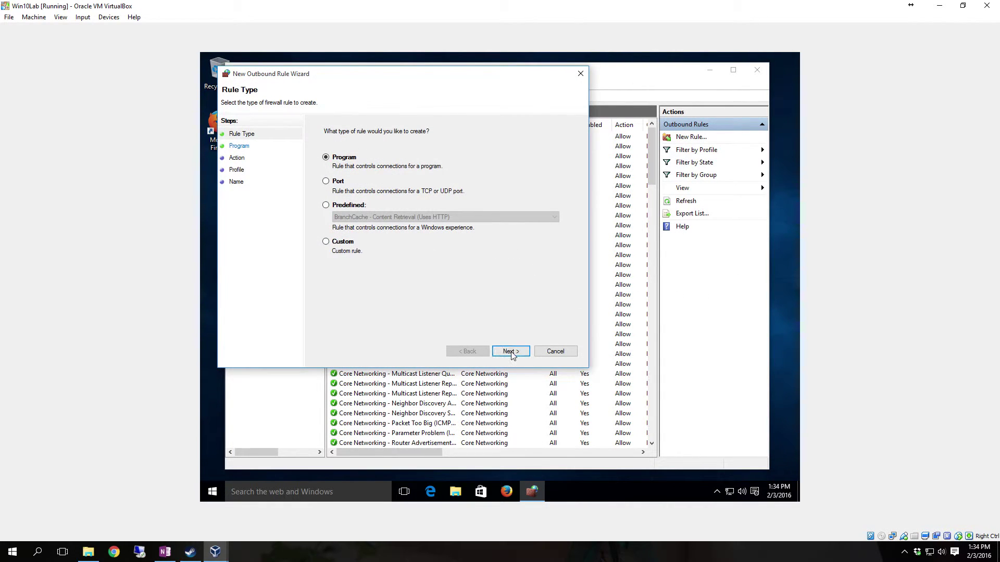
left_click(509, 351)
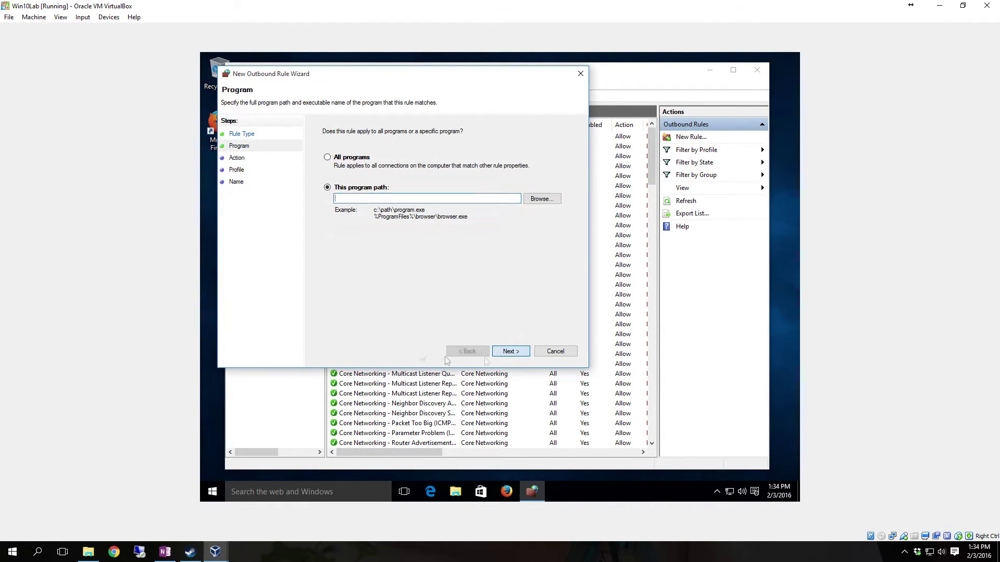
left_click(538, 201)
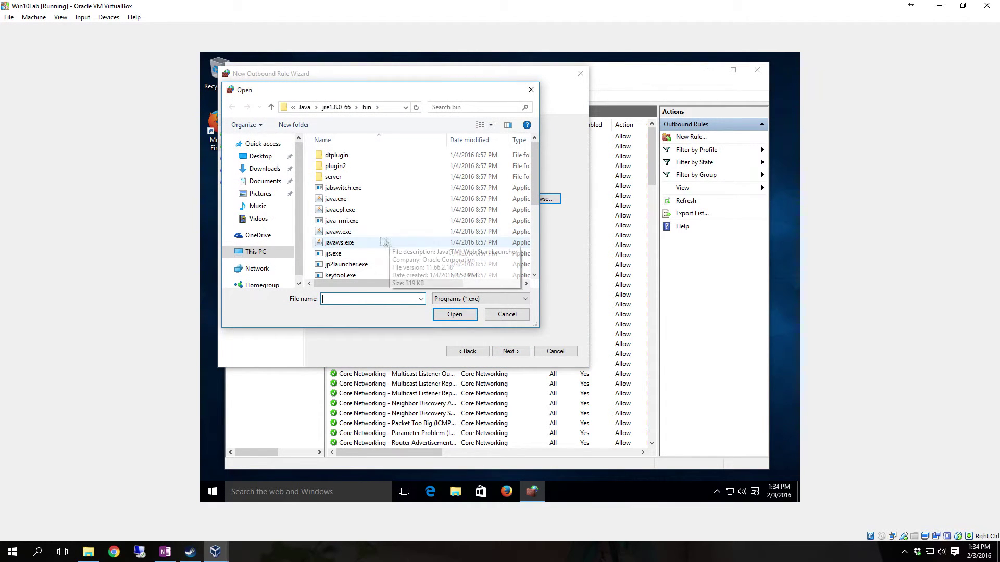
left_click(359, 232)
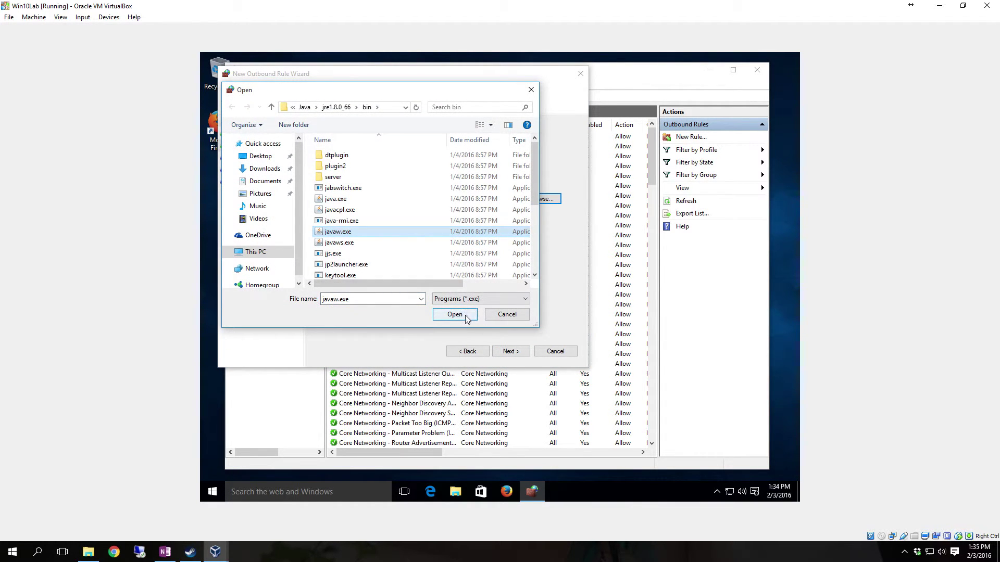
left_click(475, 316)
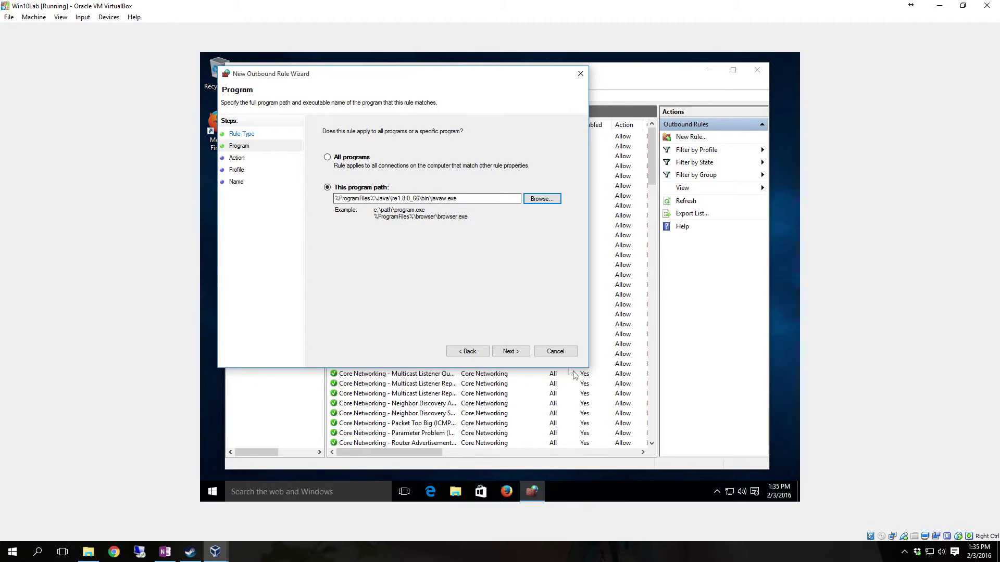
left_click(510, 352)
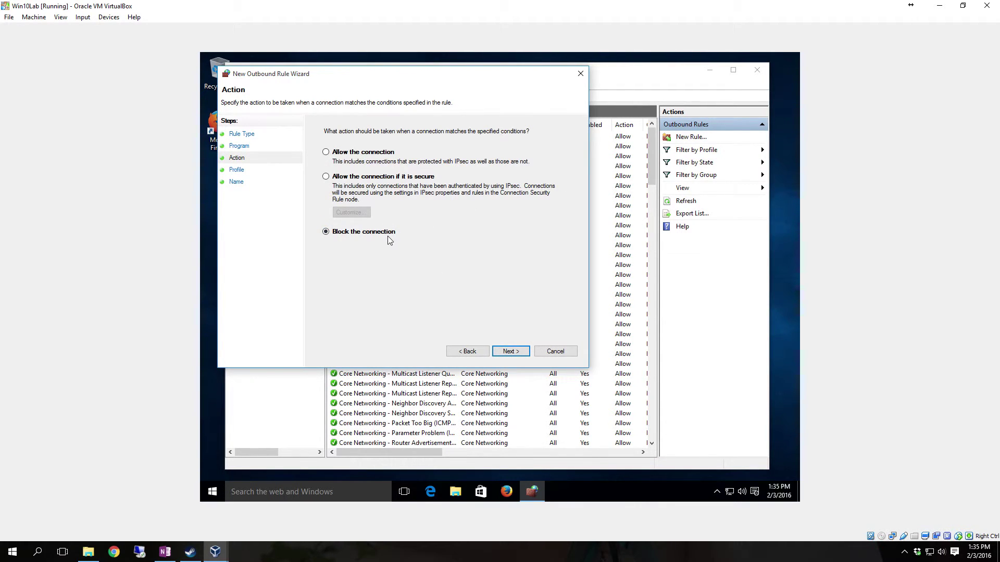
Change the action to Allow, keep all three profiles, and finish the outbound rule as 'Minecraft Server'
left_click(370, 153)
left_click(515, 354)
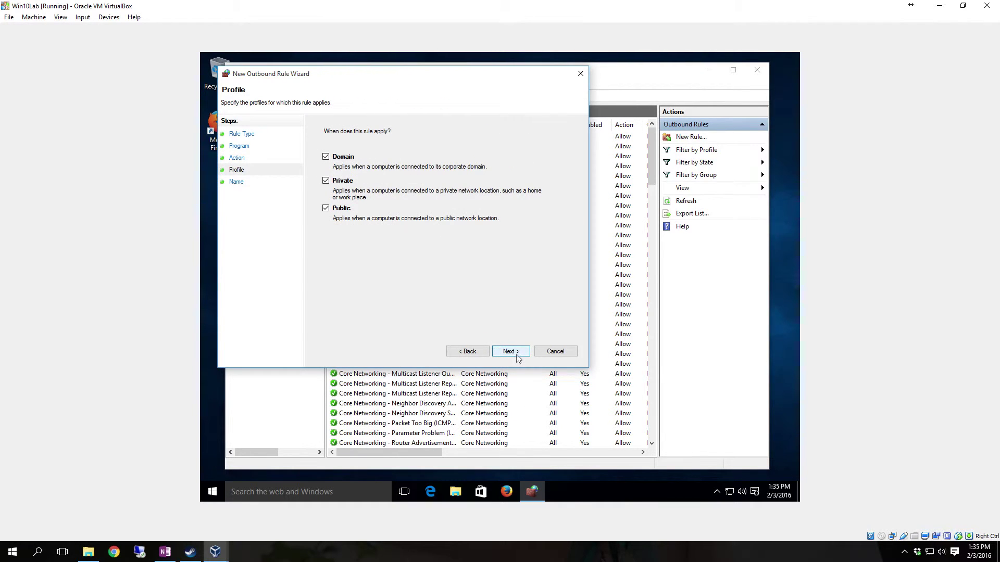
left_click(518, 357)
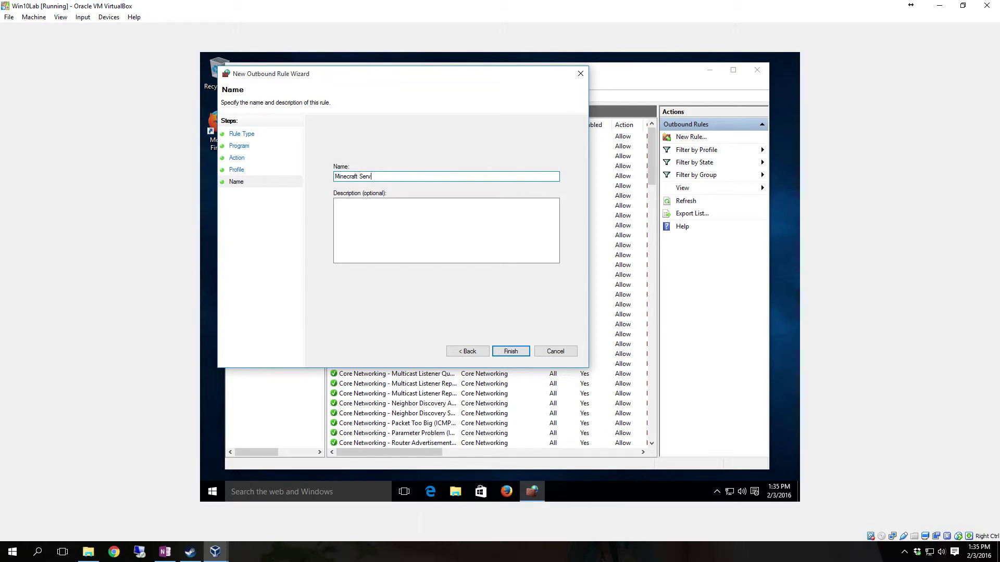
left_click(509, 352)
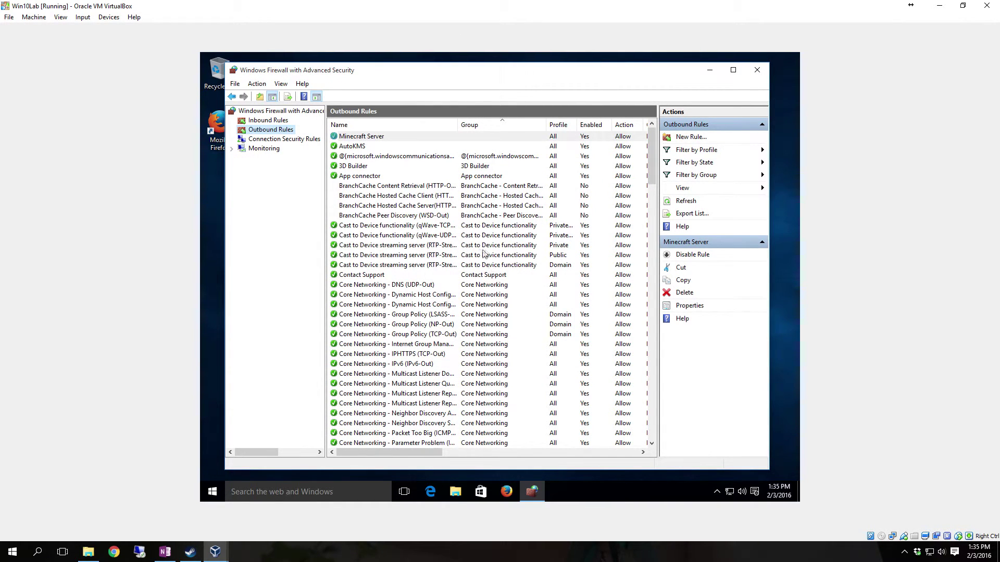
left_click(374, 138)
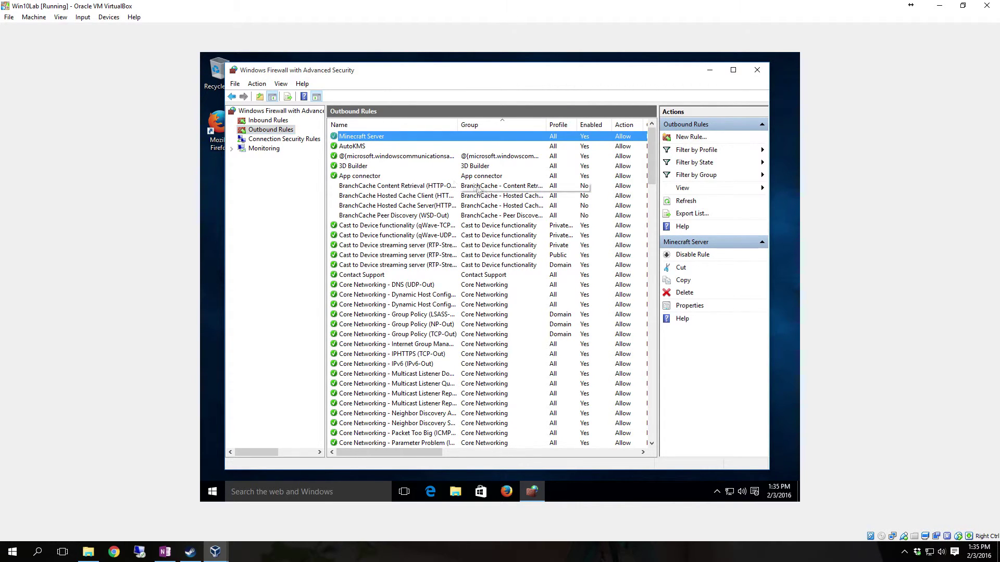
Disable the outbound Minecraft Server rule
right_click(380, 139)
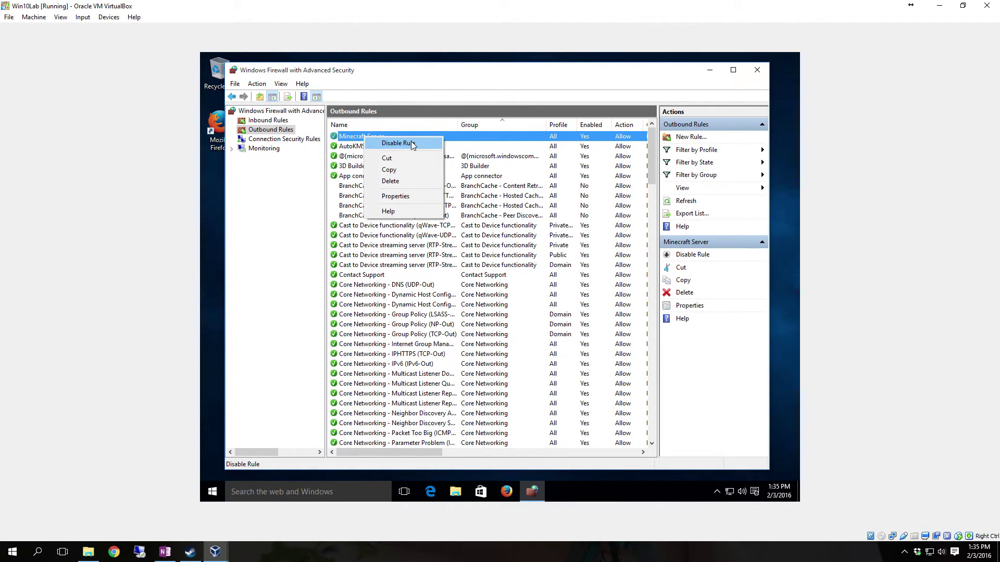
left_click(358, 144)
right_click(360, 134)
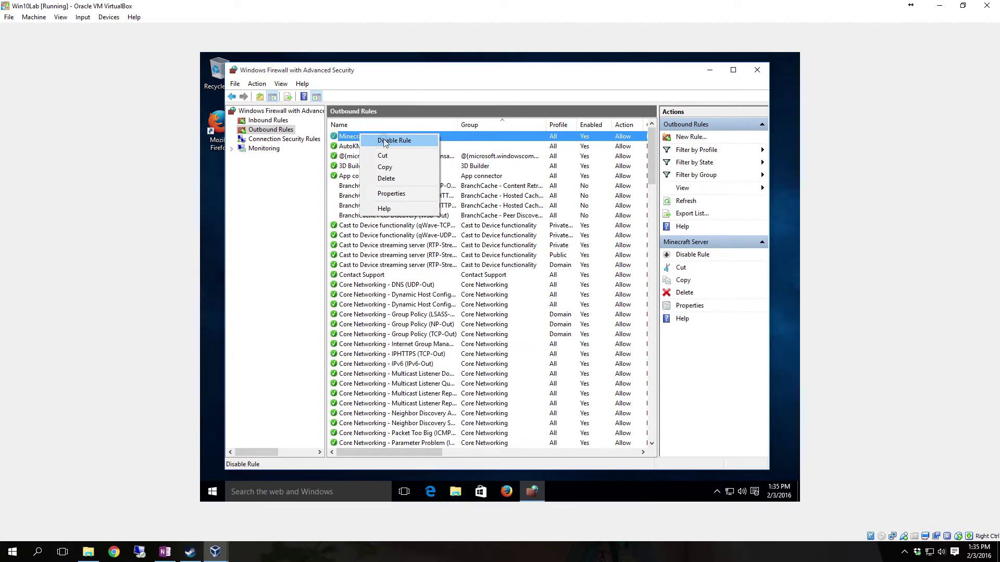
left_click(382, 138)
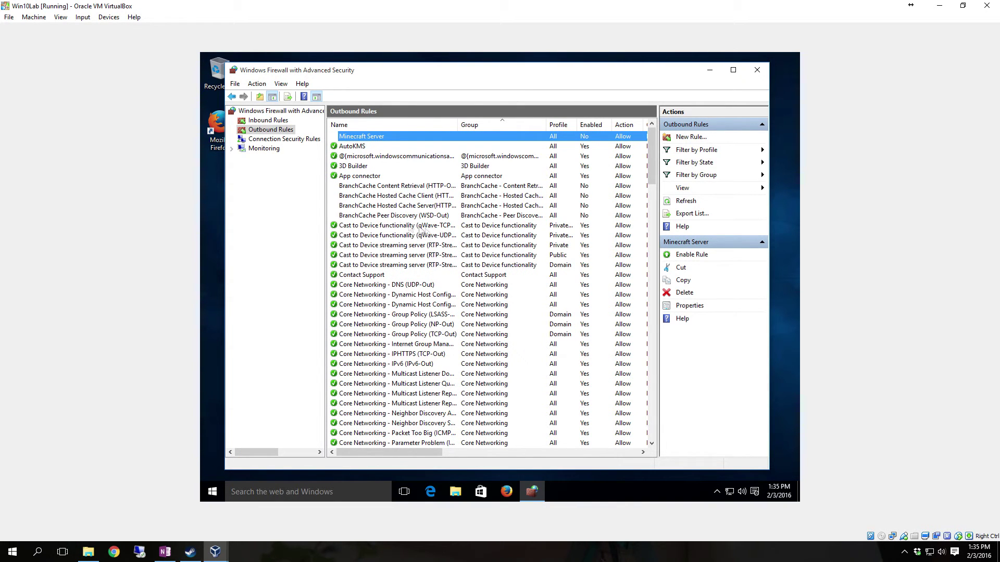
Disable the inbound Minecraft Server rule in the Inbound Rules list
left_click(267, 120)
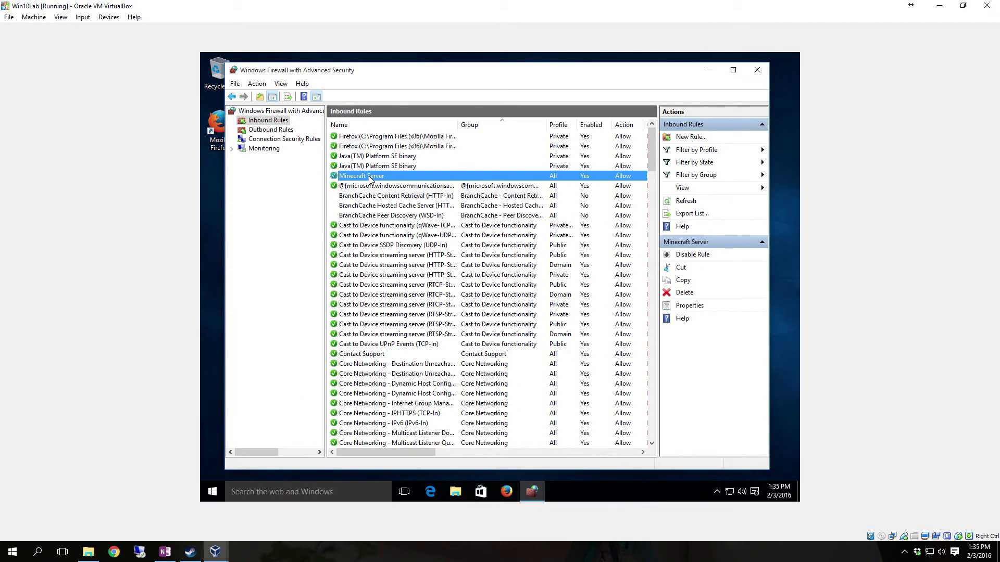
right_click(370, 180)
left_click(391, 184)
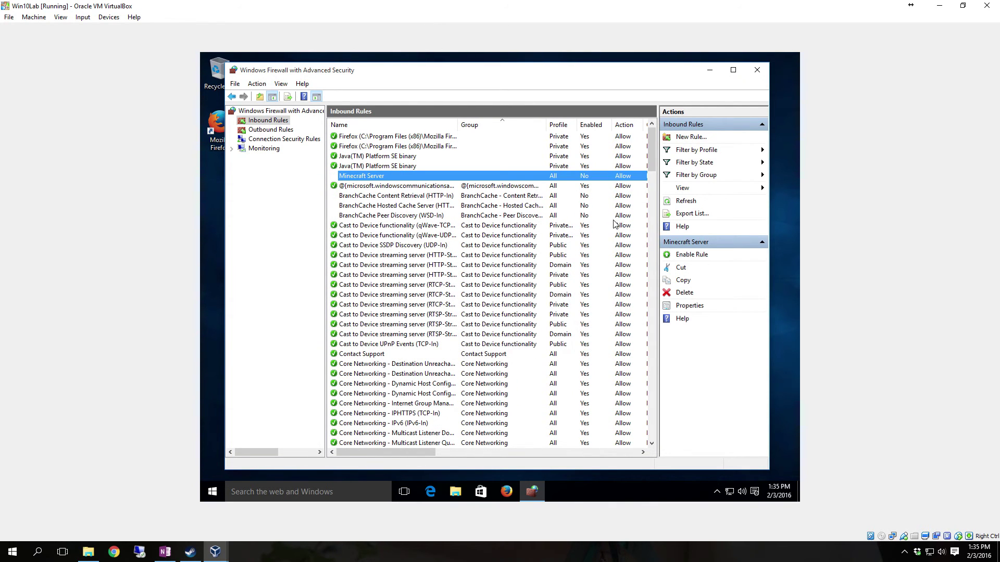